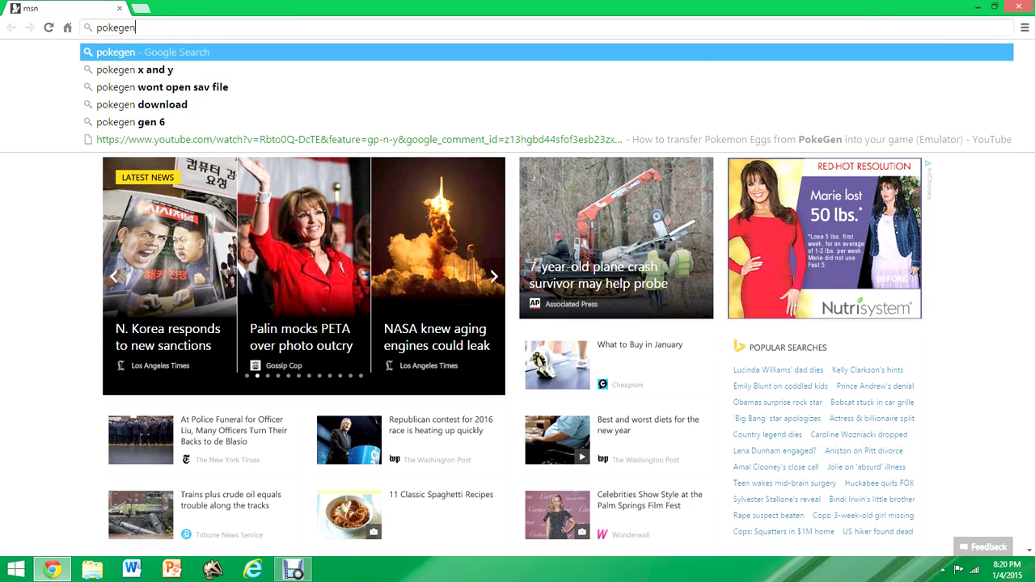
# - Open the PokeGen page on Project Pokemon from the search results and go to its Download and Other Information thread
pyautogui.click(161, 157)
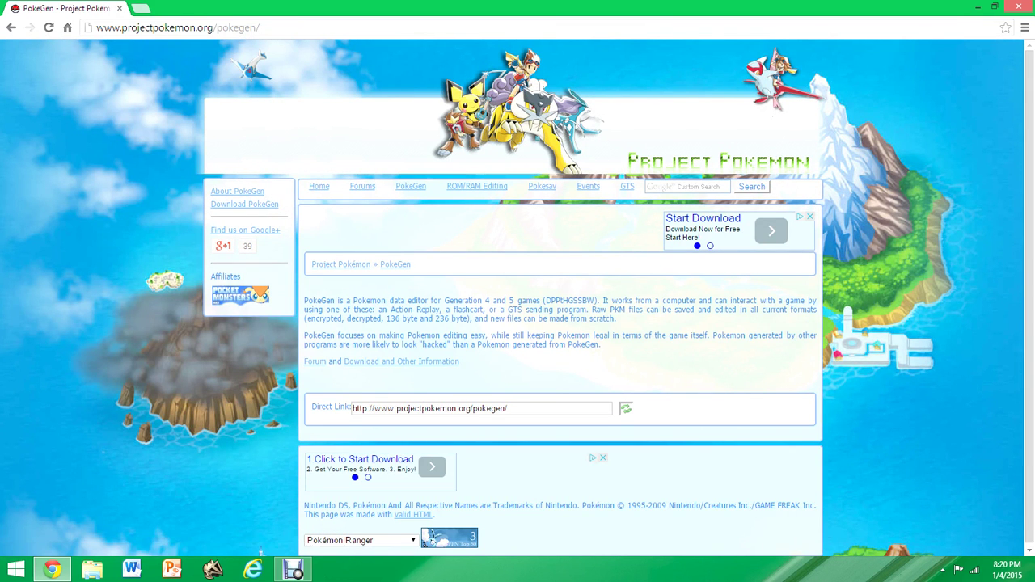
pyautogui.scroll(-1, 259, 553)
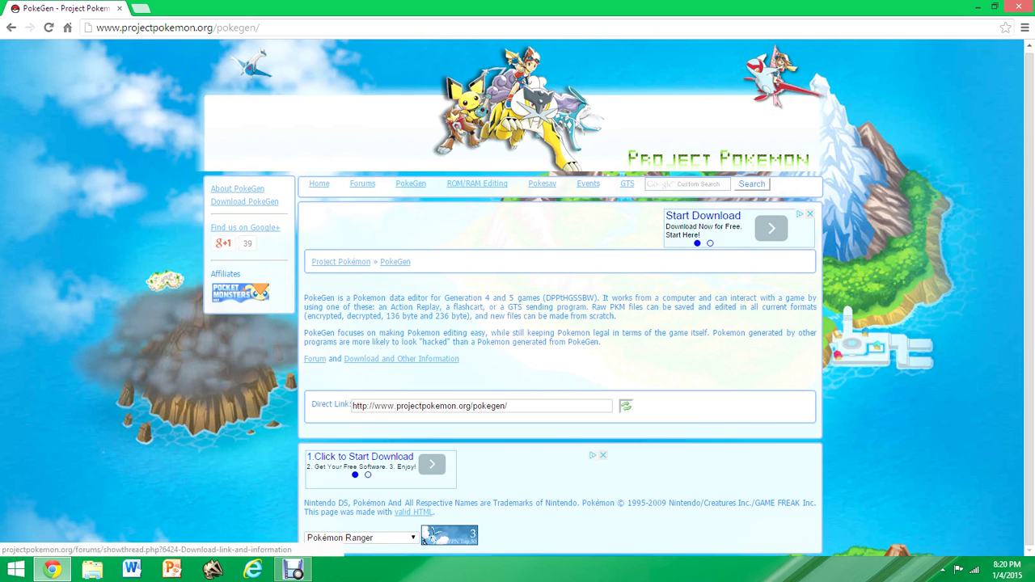
pyautogui.press('F5')
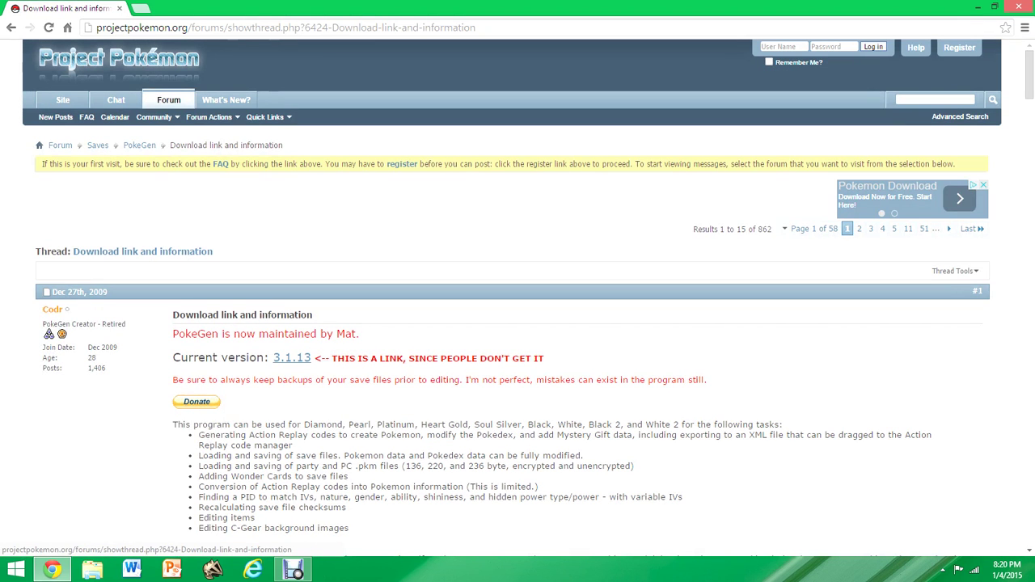
# - Download the current PokeGen version through the 3.1.13 link in the forum thread
pyautogui.moveTo(264, 357); pyautogui.dragTo(281, 358)
pyautogui.click(268, 357)
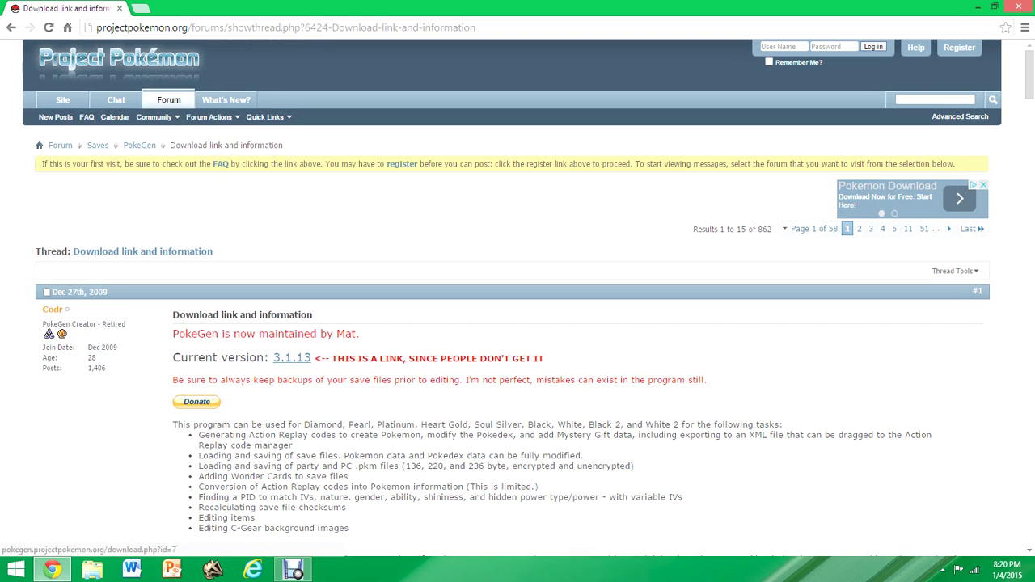
pyautogui.moveTo(314, 358); pyautogui.dragTo(485, 369)
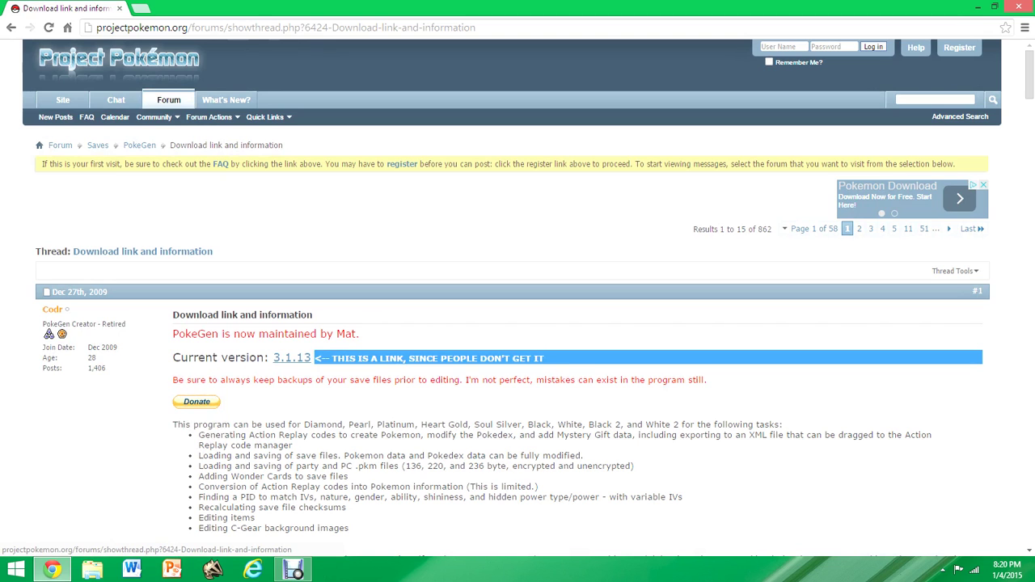
pyautogui.moveTo(615, 365); pyautogui.dragTo(543, 360)
pyautogui.click(291, 357)
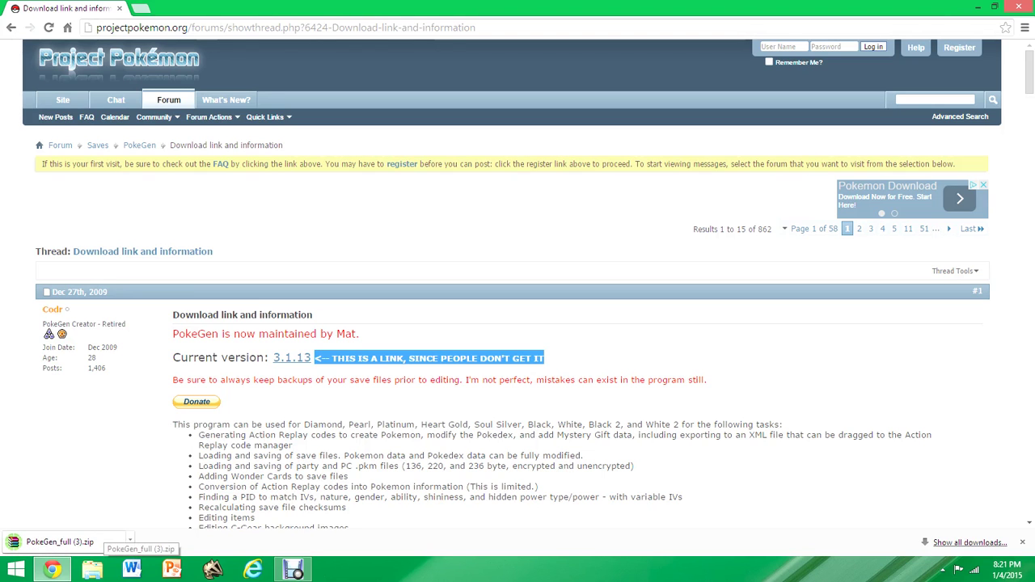
# - Extract all files of the downloaded PokeGen_full (3).zip into the Pokemon Addons folder on the desktop, and close the archive
pyautogui.click(104, 540)
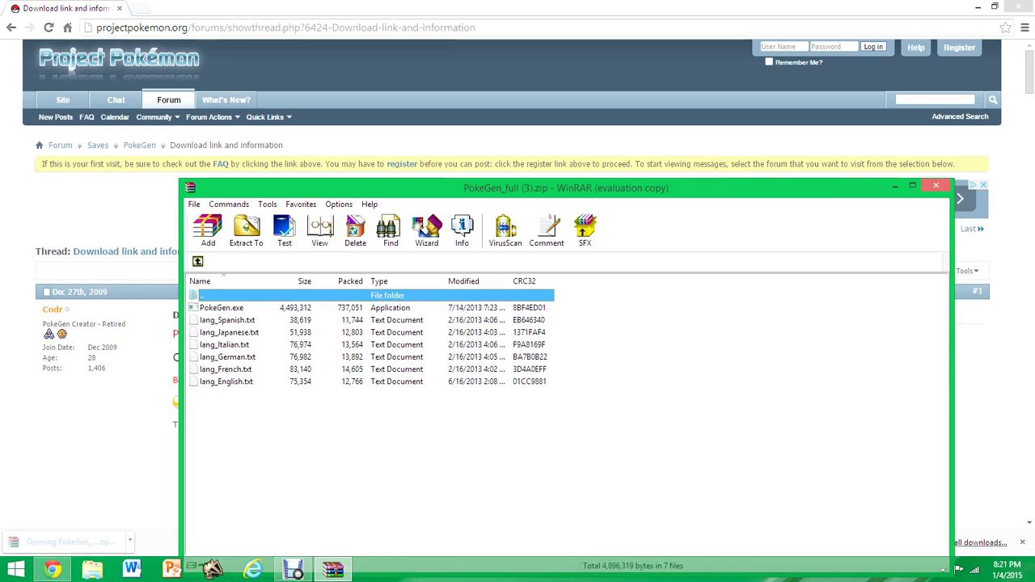
pyautogui.moveTo(218, 477); pyautogui.dragTo(207, 306)
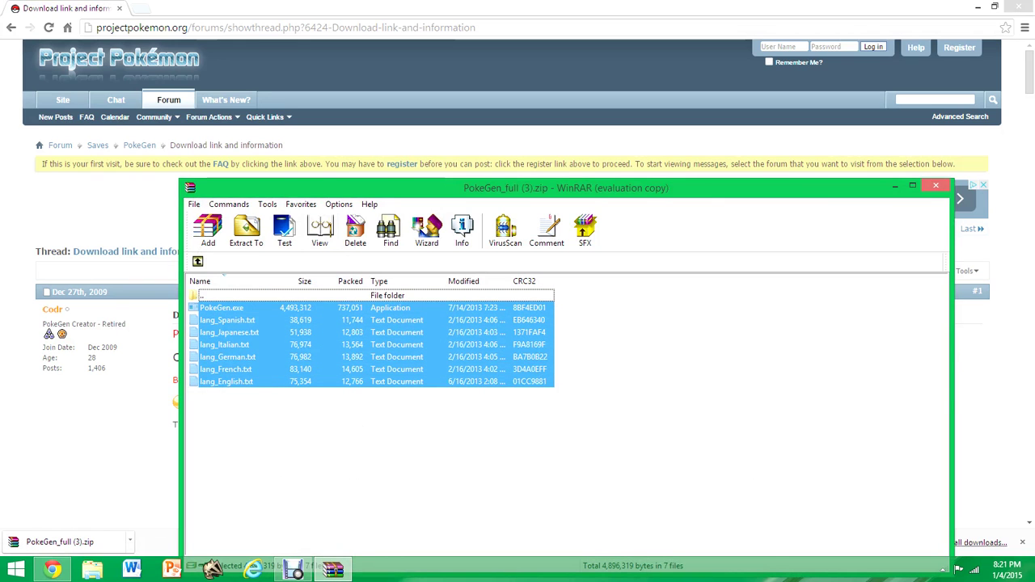
pyautogui.click(246, 229)
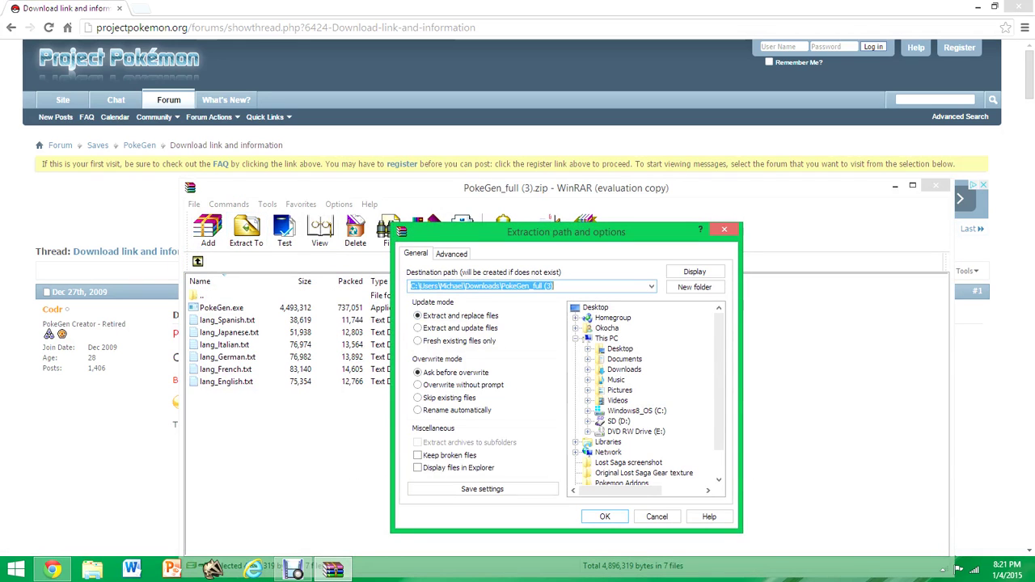
pyautogui.press('Down')
pyautogui.press('Down')
pyautogui.press('Up')
pyautogui.press('Up')
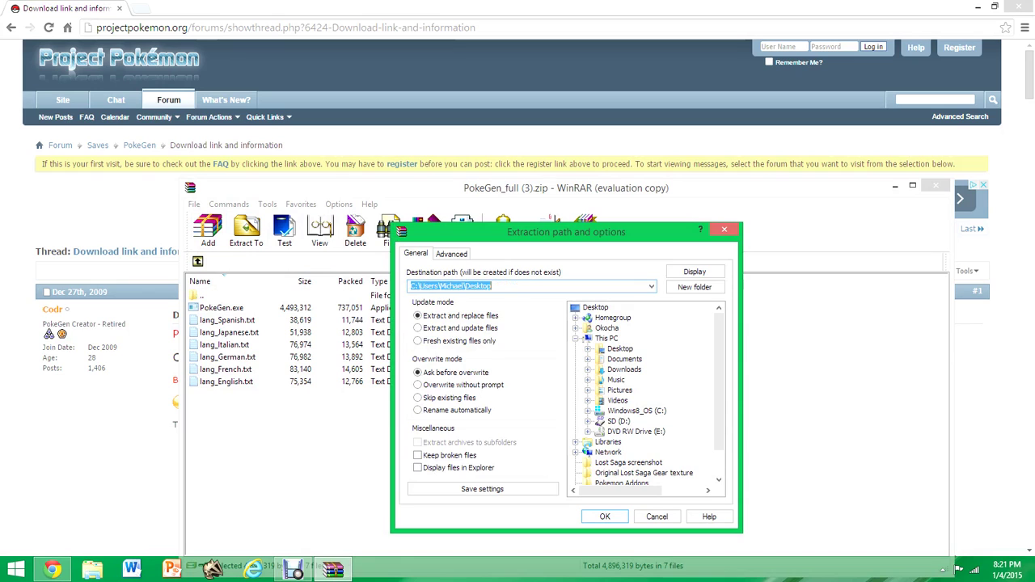
pyautogui.press('Down')
pyautogui.press('Down')
pyautogui.press('Down')
pyautogui.press('Down')
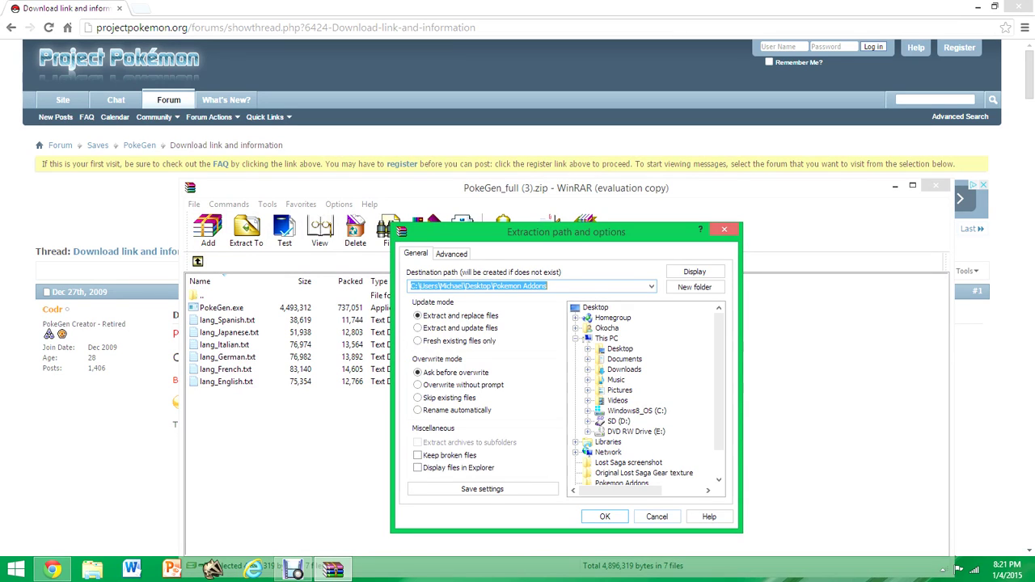
pyautogui.press('Return')
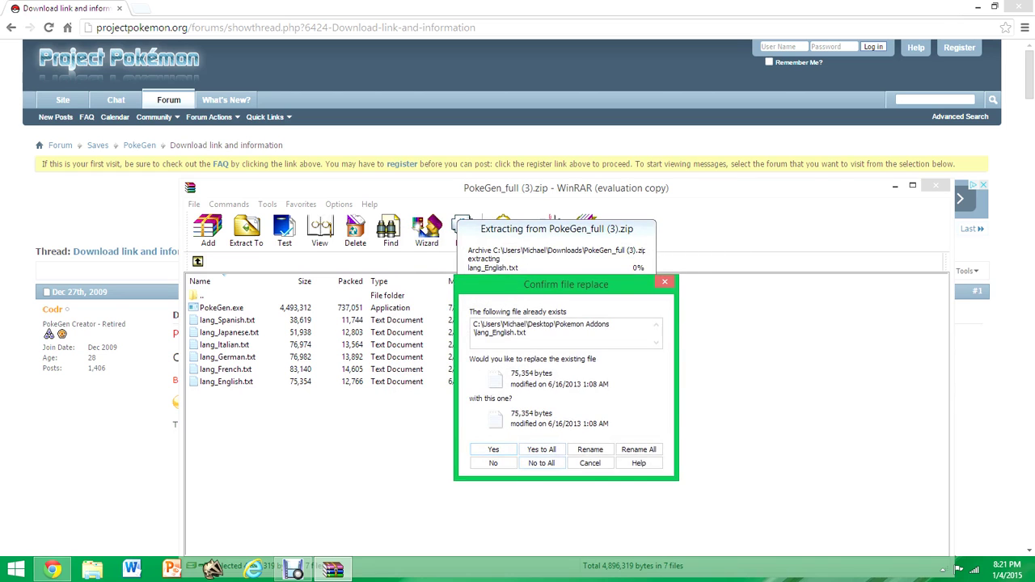
pyautogui.press('Return')
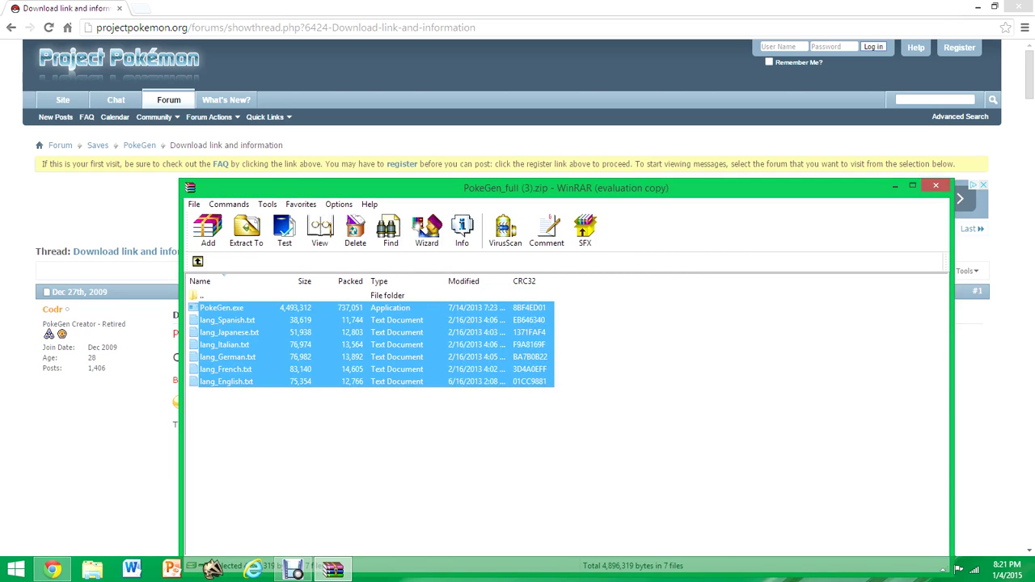
pyautogui.click(935, 185)
# - Look at the This PC folders in File Explorer, including Documents, and return to the browser
pyautogui.hotkey('ctrl', 'l')
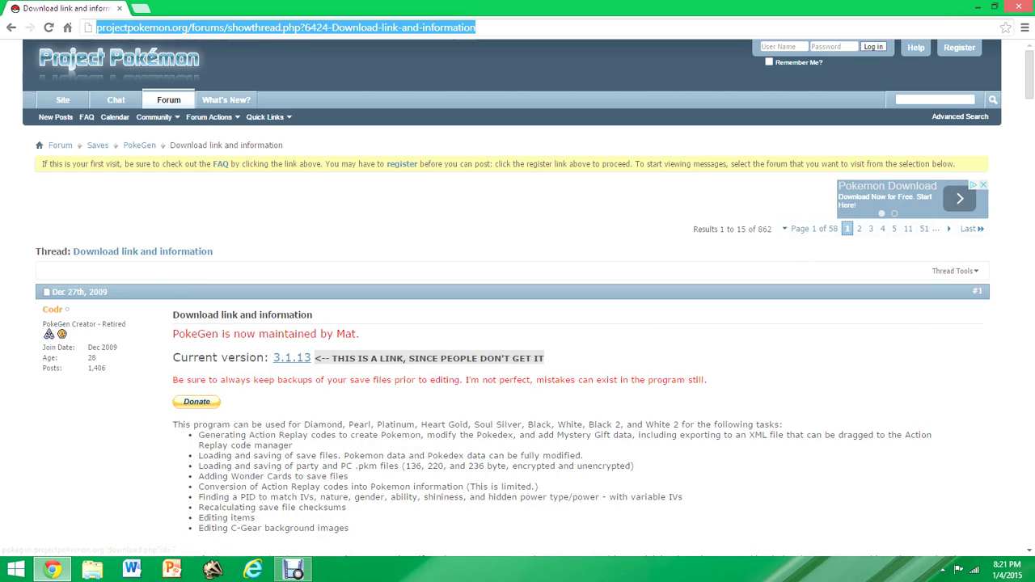
pyautogui.press('super+e')
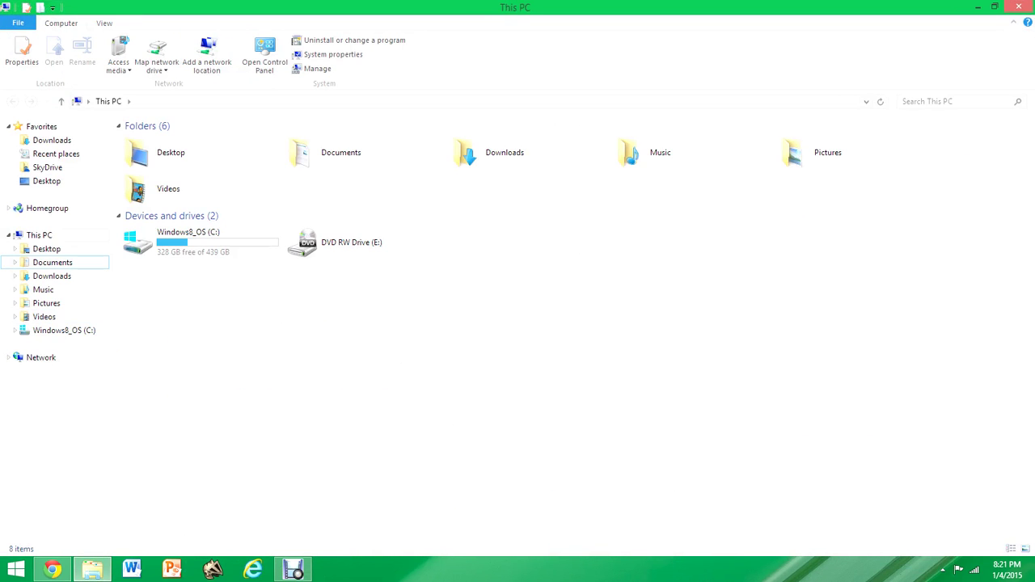
pyautogui.click(51, 262)
pyautogui.hotkey('alt', 'Tab')
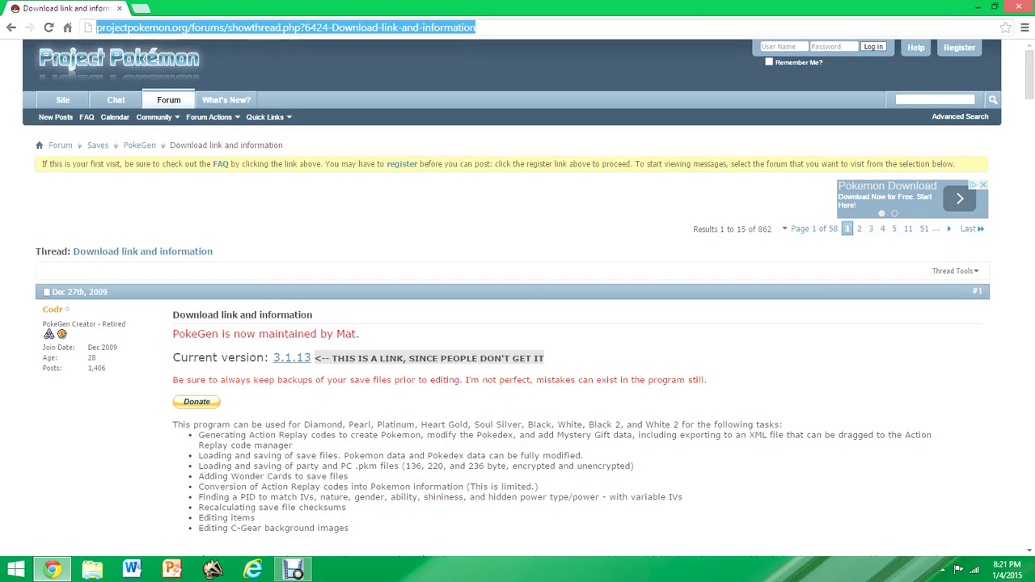
# - Search the web for "desmume download" and open the official DeSmuME download page
pyautogui.write('desmume down')
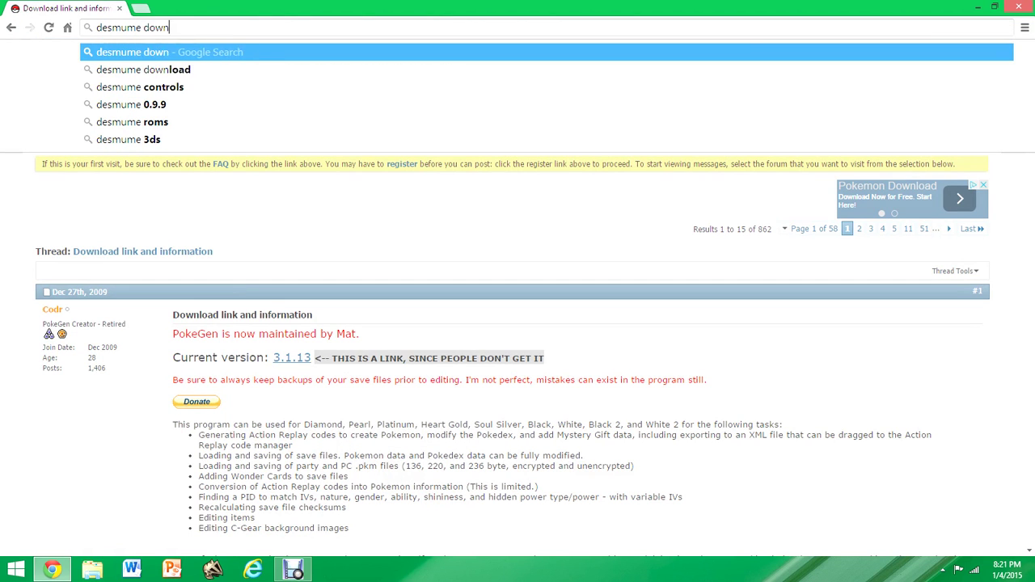
pyautogui.write('load')
pyautogui.press('Return')
pyautogui.click(148, 157)
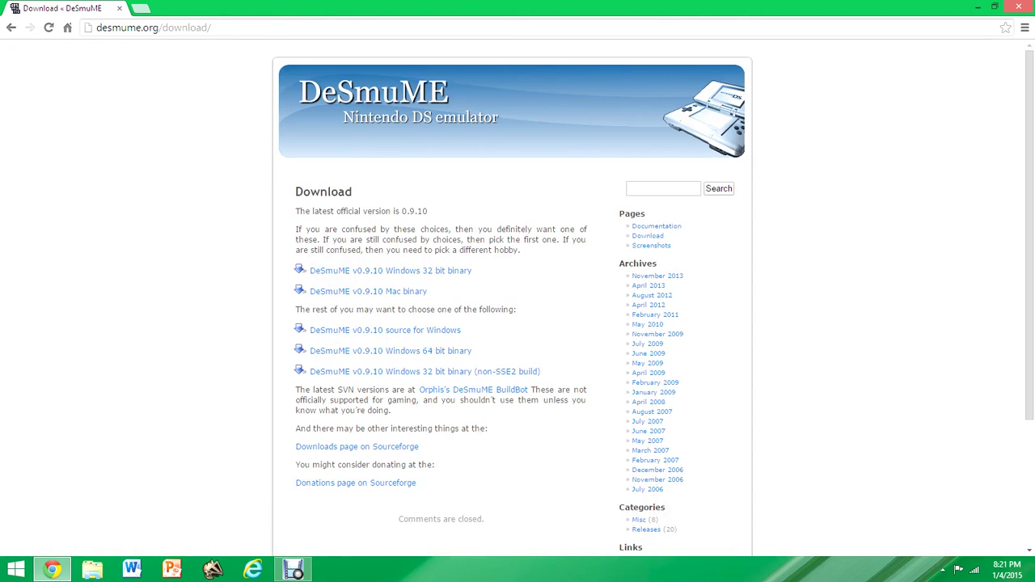
# - Examine the DeSmuME v0.9.10 download options, especially the Mac binary
pyautogui.moveTo(427, 291)
pyautogui.mouseDown()
pyautogui.moveTo(310, 292)
pyautogui.moveTo(712, 305)
pyautogui.moveTo(712, 276)
pyautogui.moveTo(712, 286)
pyautogui.moveTo(426, 291)
pyautogui.mouseUp()
pyautogui.click(453, 291)
pyautogui.moveTo(295, 310); pyautogui.dragTo(315, 291)
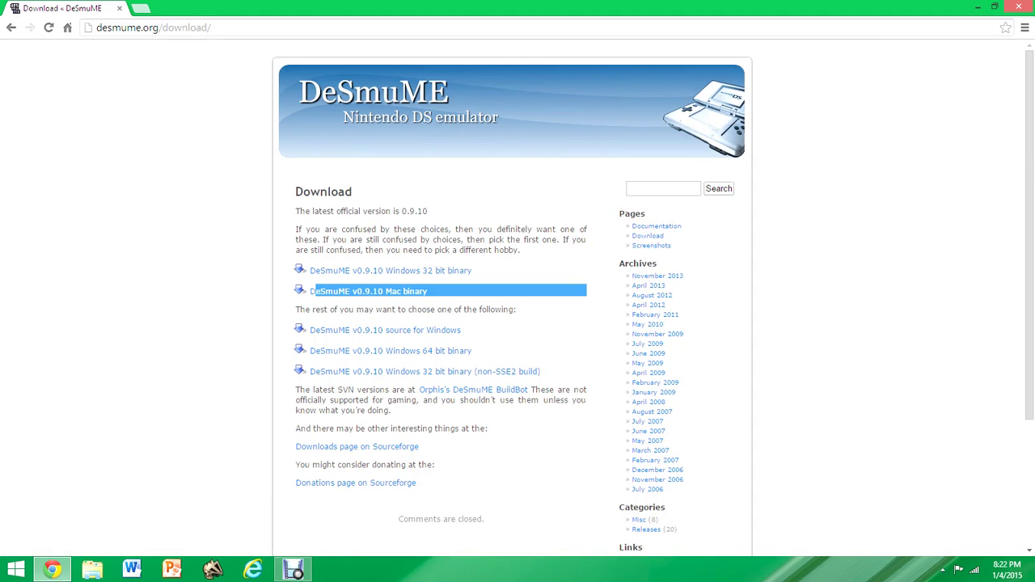
pyautogui.click(453, 291)
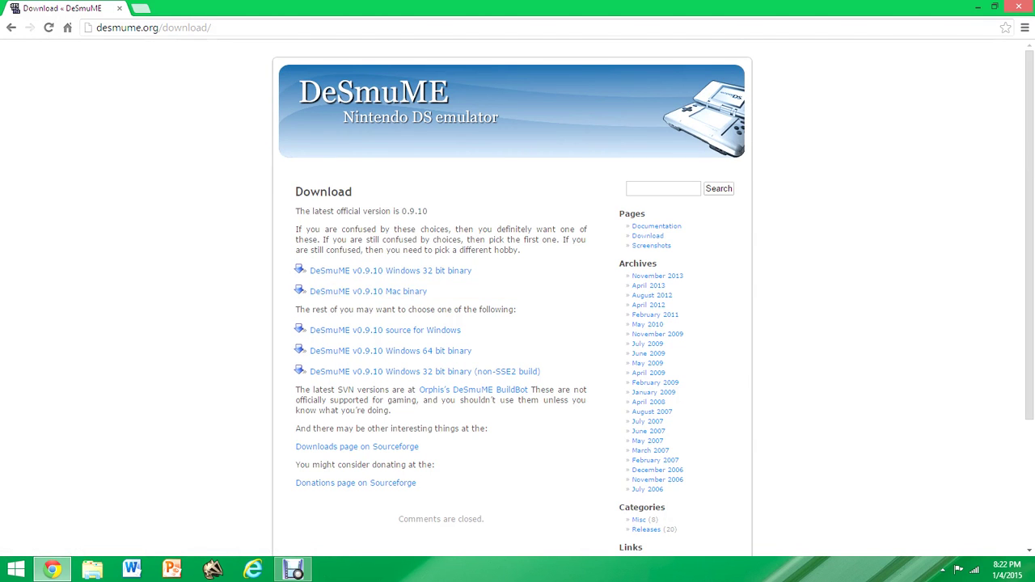
pyautogui.scroll(-2, 388, 351)
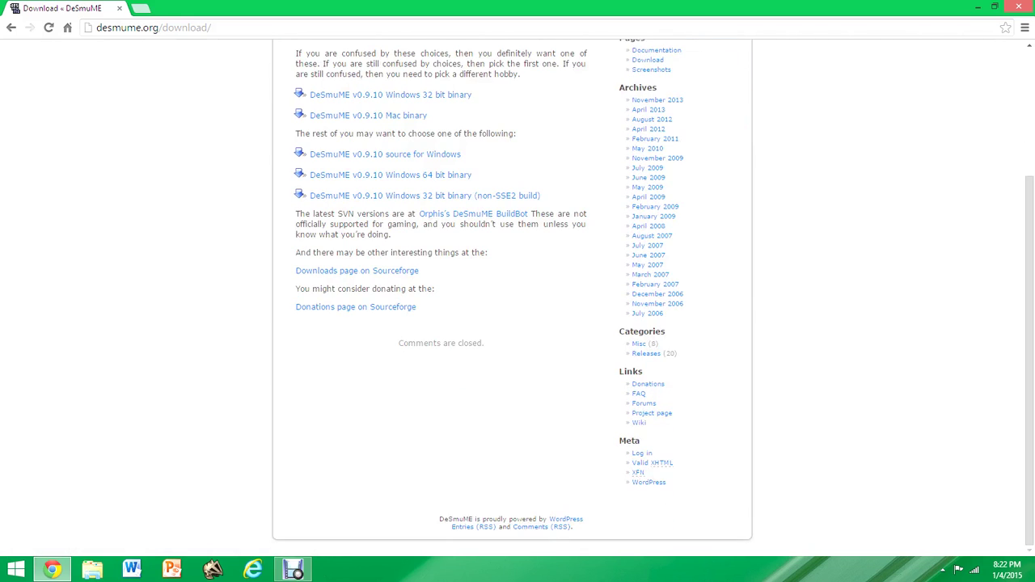
# - Search the web for "visual boy advance" in a new tab and look through the results
pyautogui.hotkey('ctrl', 'l')
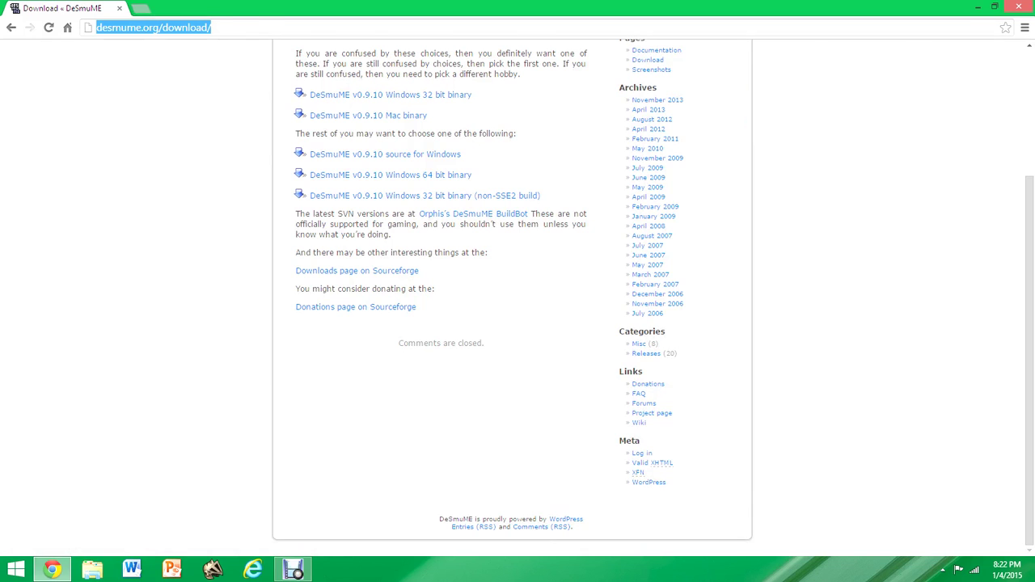
pyautogui.hotkey('ctrl', 't')
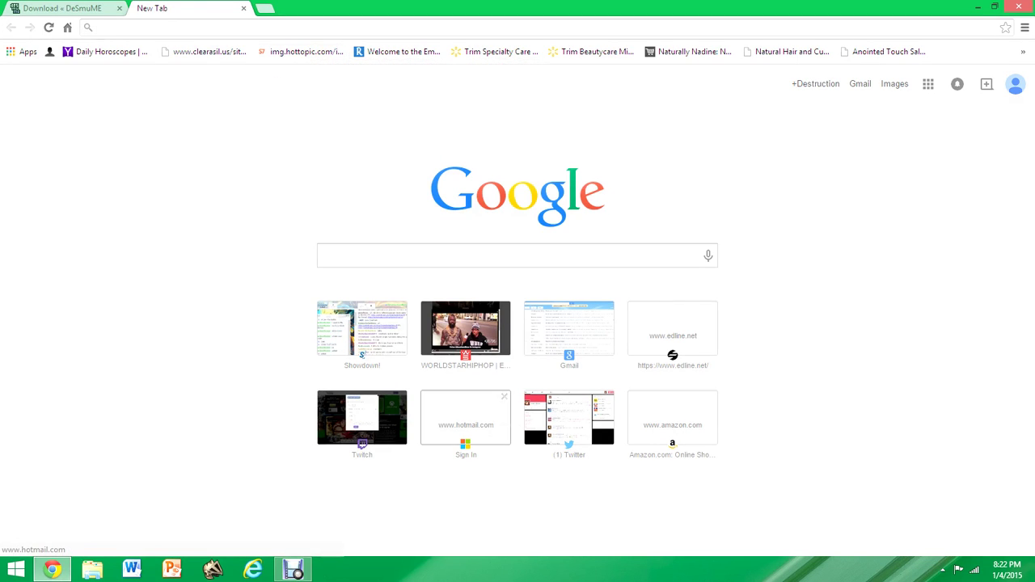
pyautogui.write('visuakl')
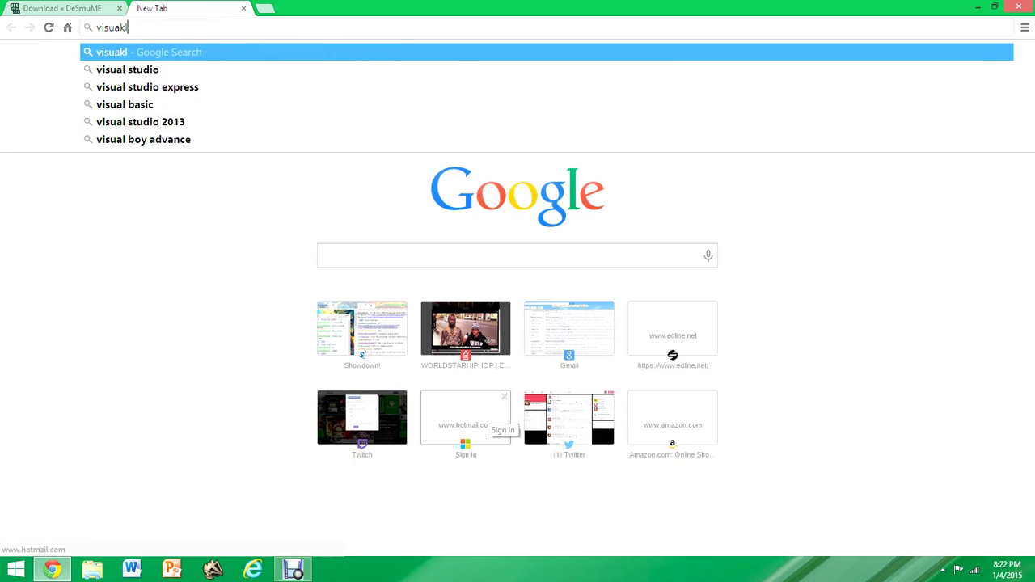
pyautogui.press('BackSpace')
pyautogui.press('BackSpace')
pyautogui.write('l boy adva')
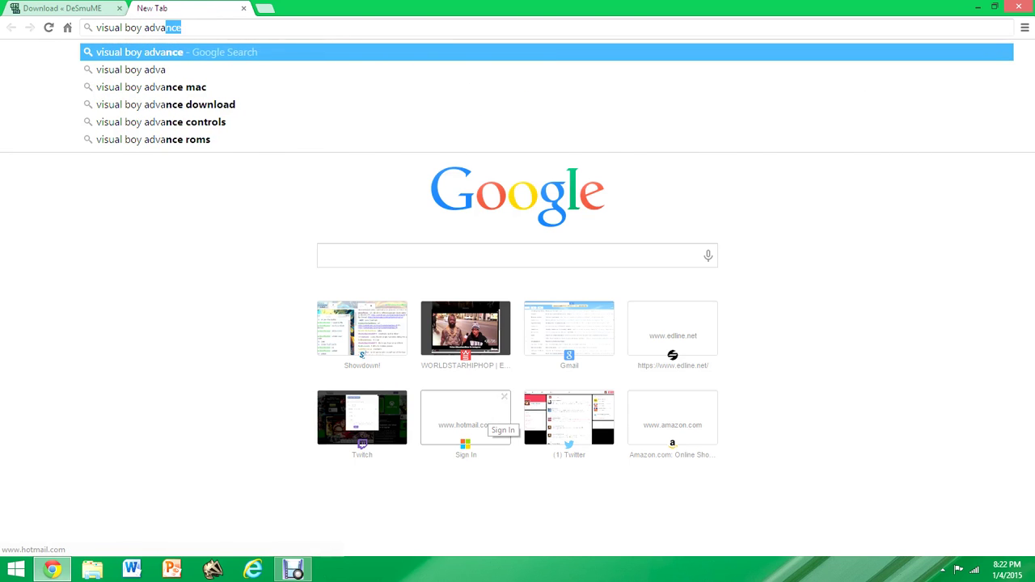
pyautogui.press('Return')
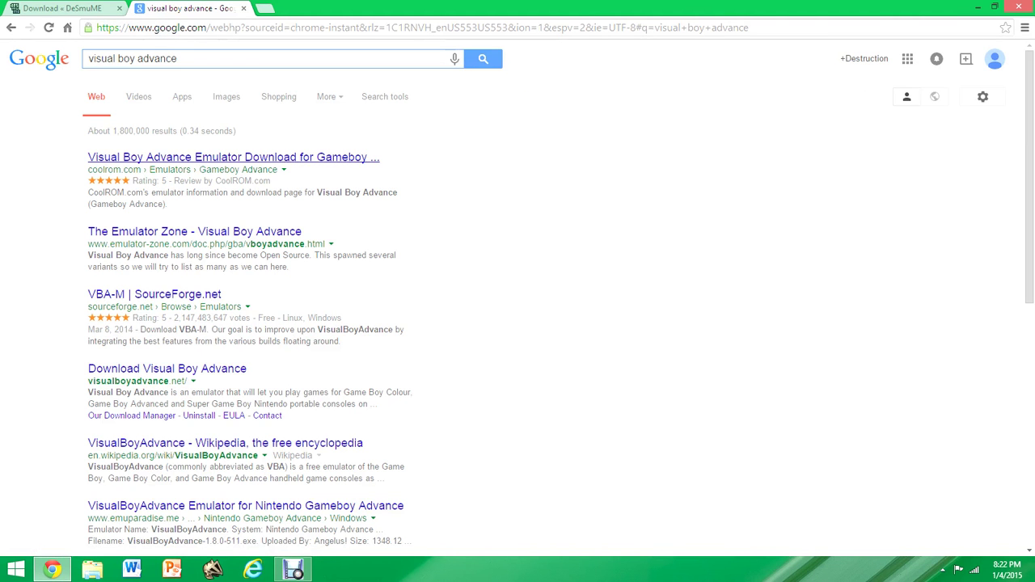
pyautogui.scroll(-1, 517, 299)
pyautogui.scroll(1, 517, 299)
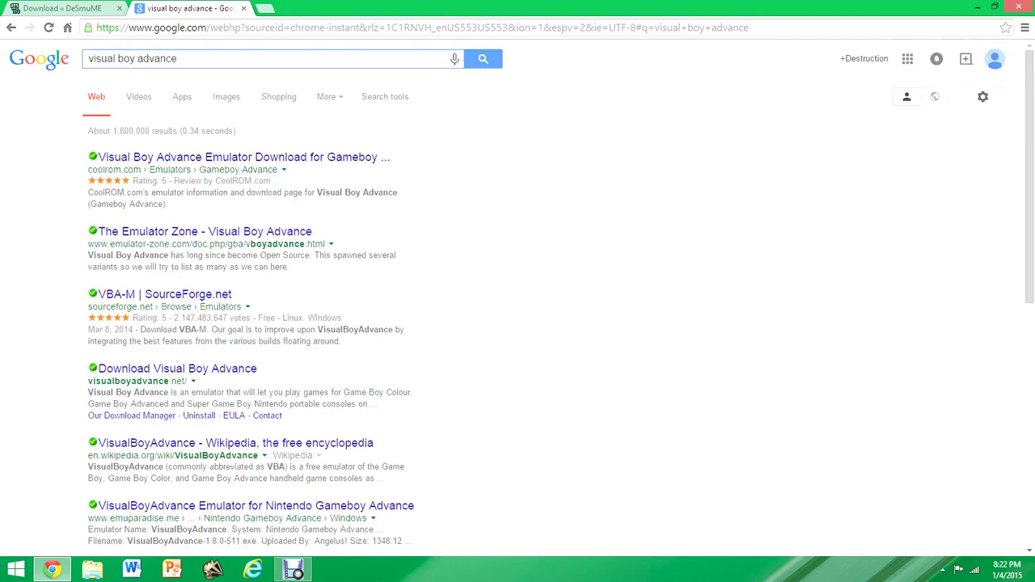
# - Refine the search to "visual boy advance for mac" and open the CoolROM emulator download page
pyautogui.write('fo')
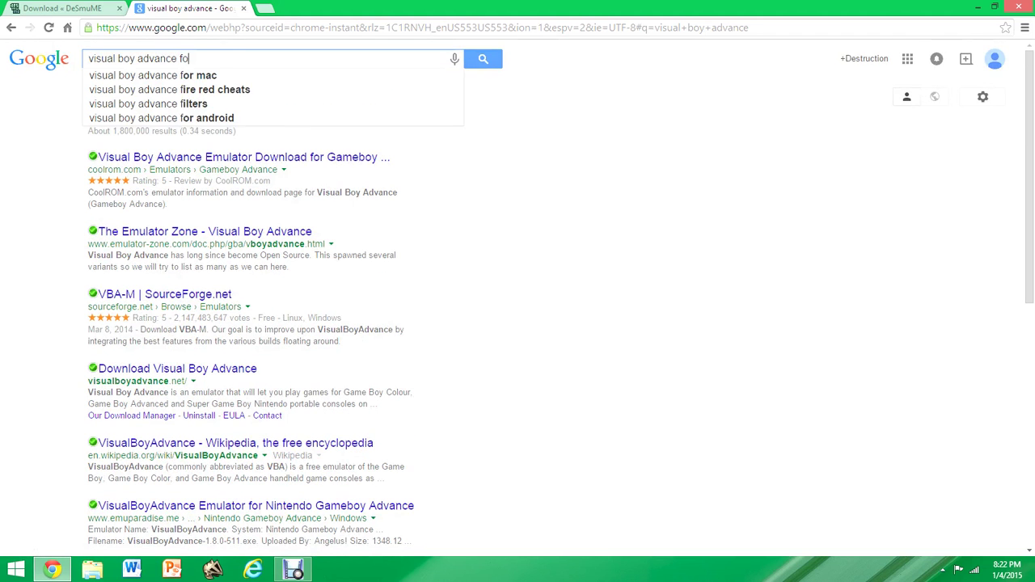
pyautogui.write('r mac')
pyautogui.press('Return')
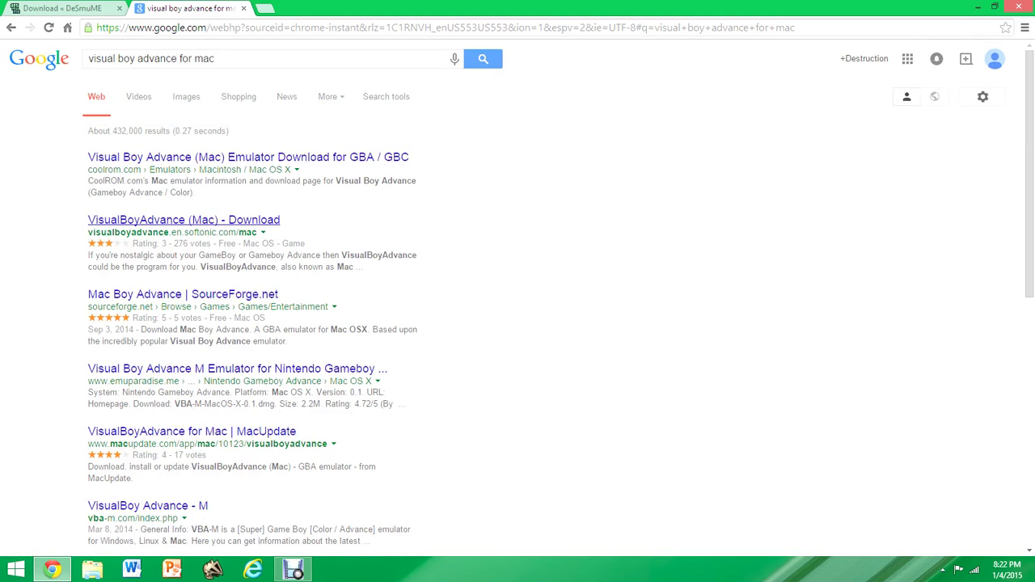
pyautogui.click(243, 157)
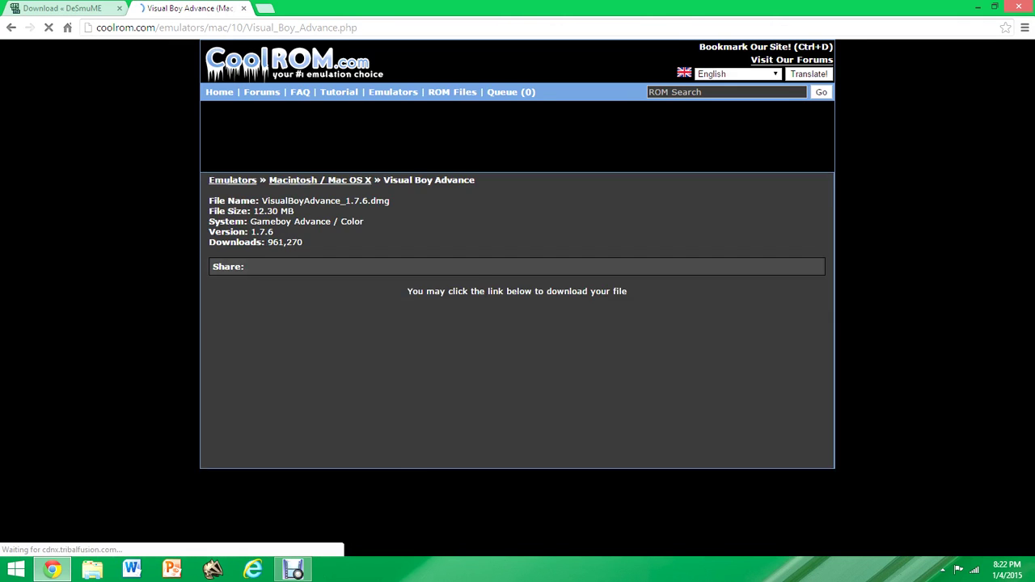
pyautogui.scroll(-1, 512, 297)
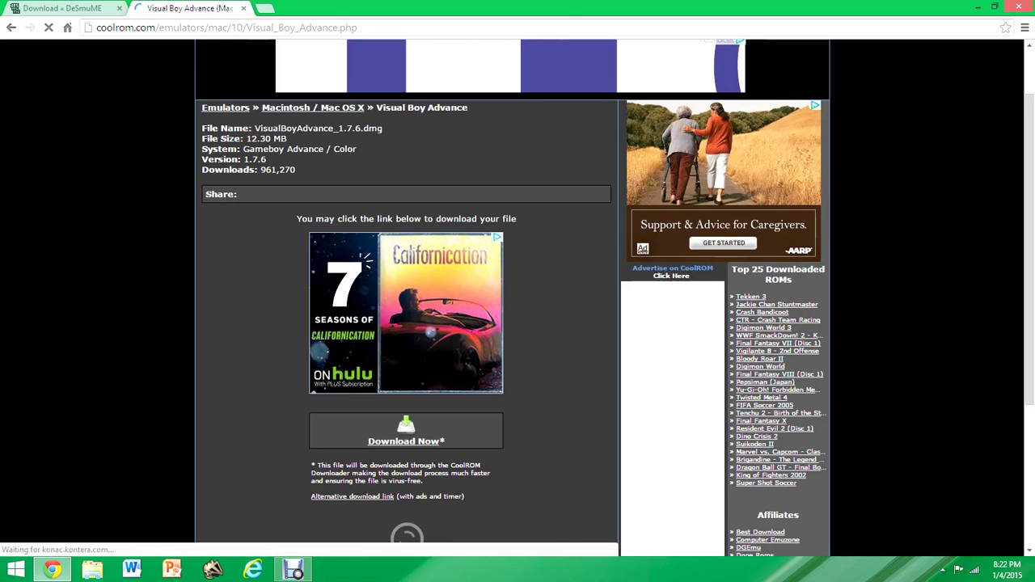
pyautogui.scroll(1, 512, 297)
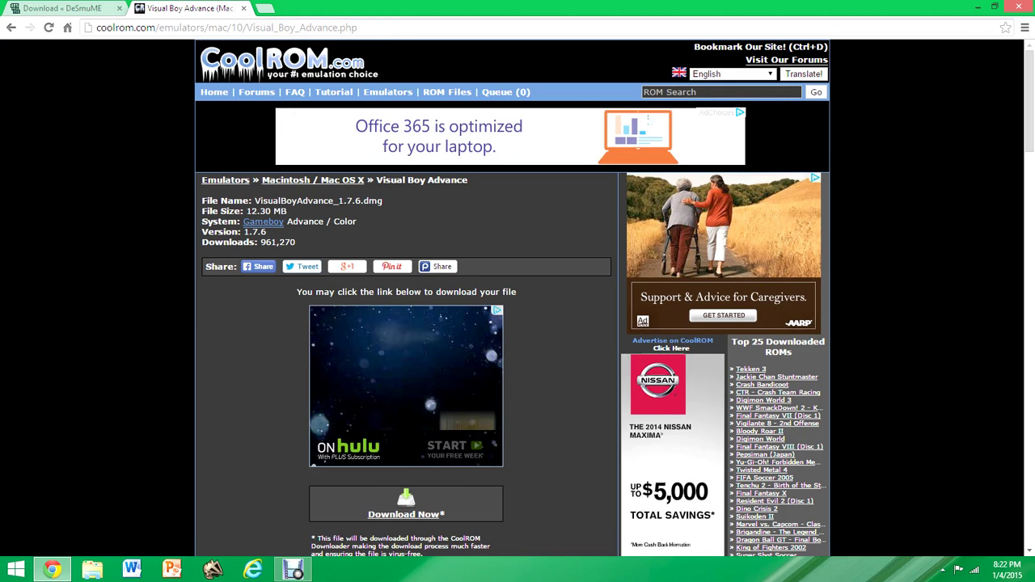
# - Search CoolROM's game files for "pokemon x"
pyautogui.click(719, 92)
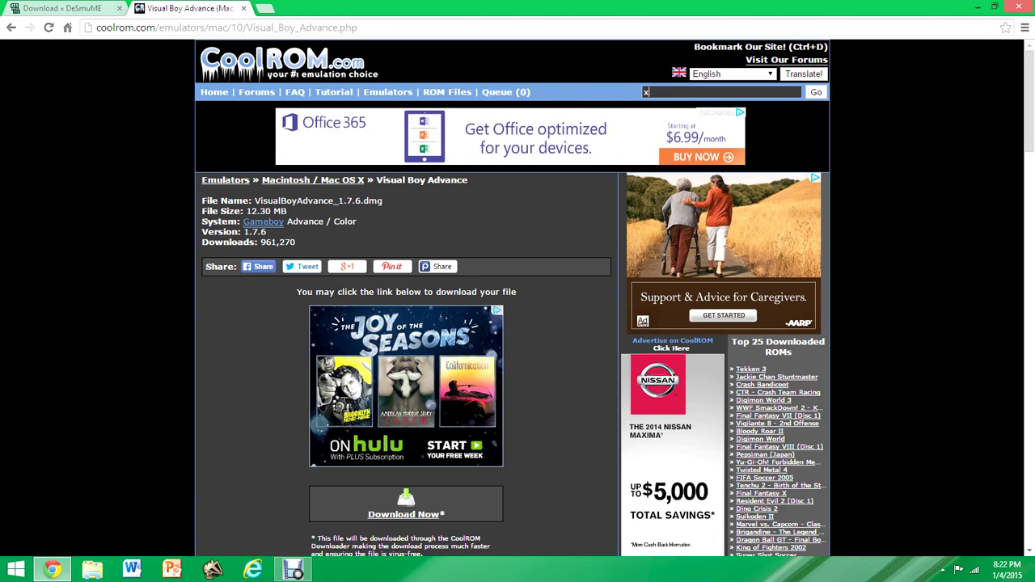
pyautogui.write('pokemon x')
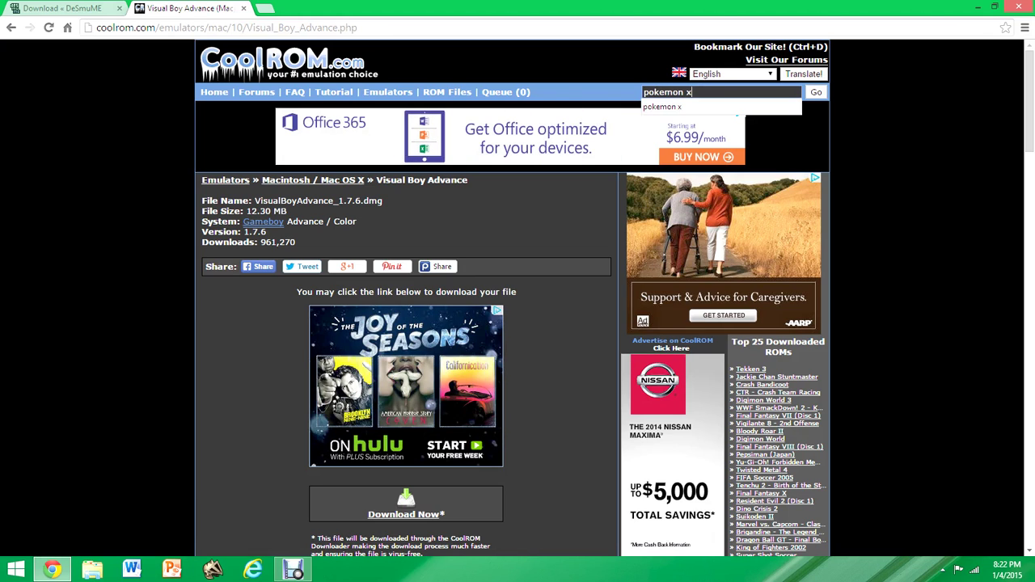
pyautogui.press('Return')
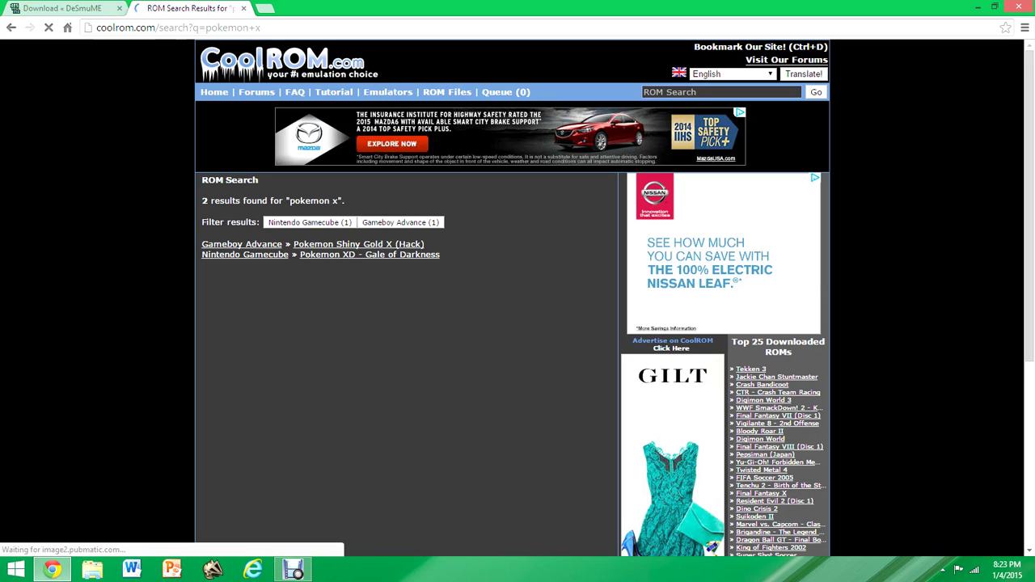
# - Close the CoolROM search results tab
pyautogui.moveTo(204, 261); pyautogui.dragTo(204, 254)
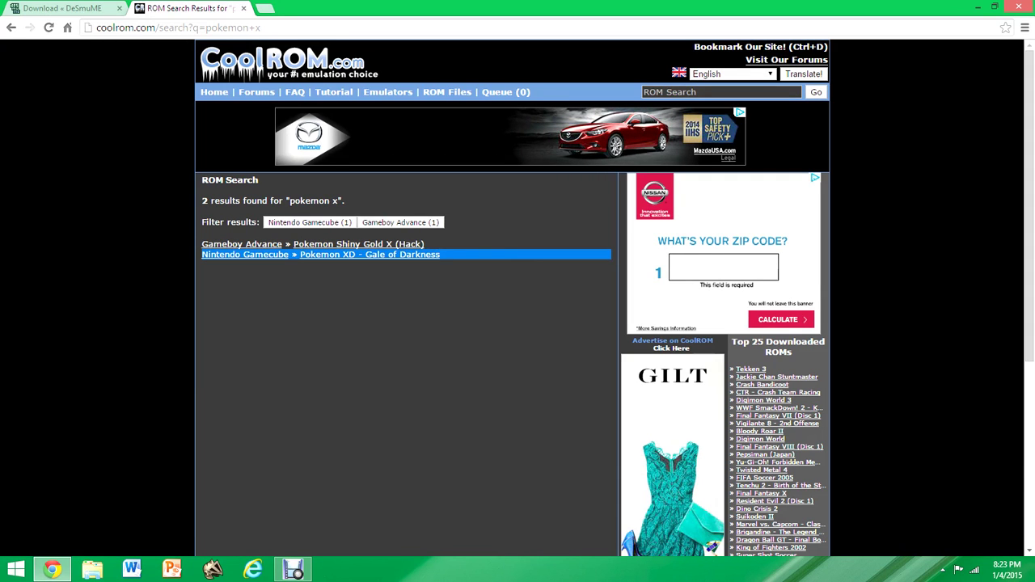
pyautogui.click(204, 254)
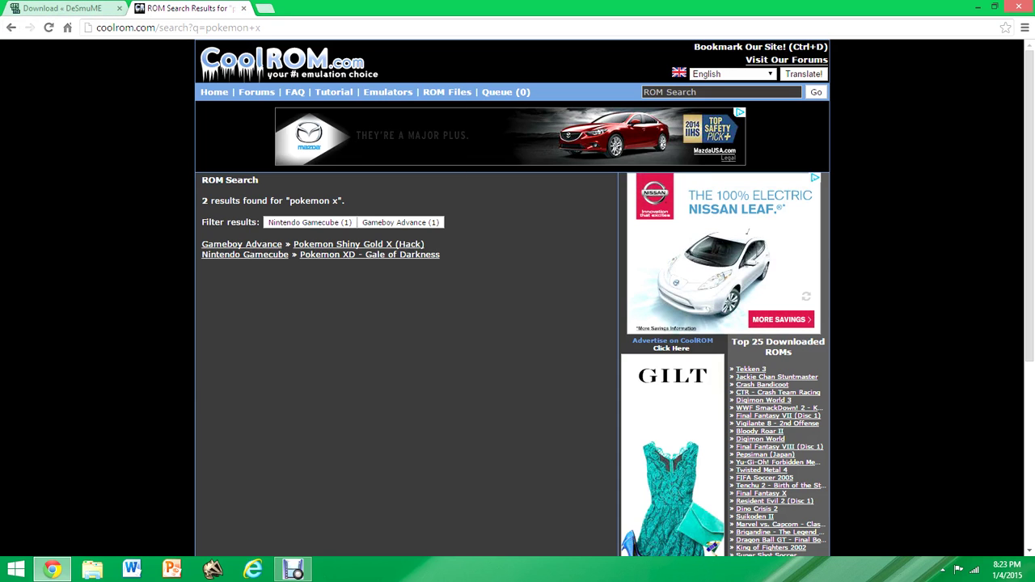
pyautogui.click(243, 8)
pyautogui.click(293, 570)
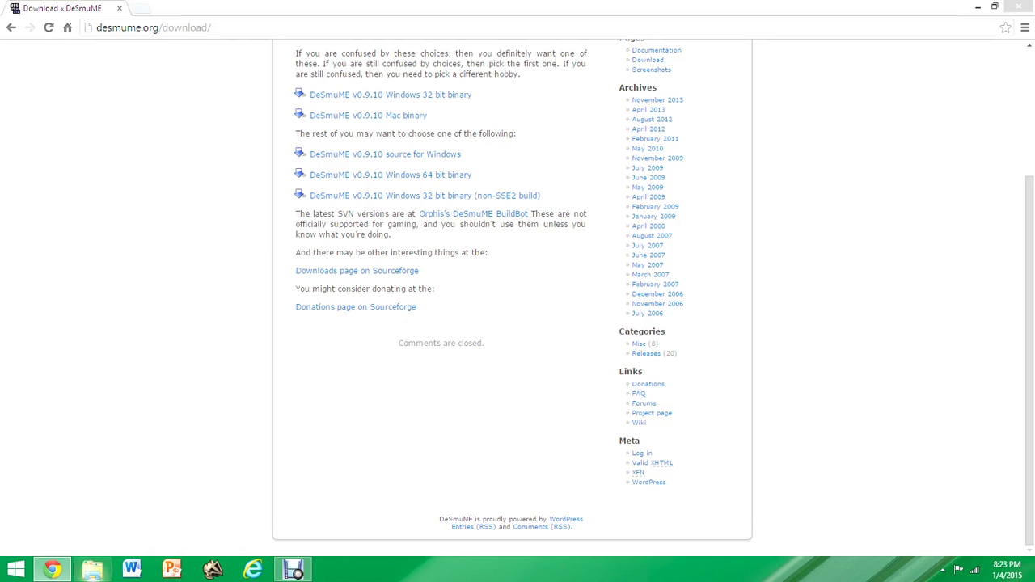
# - Switch to File Explorer and open the Pokemon Randomizer folder on the Desktop
pyautogui.click(92, 571)
pyautogui.click(46, 249)
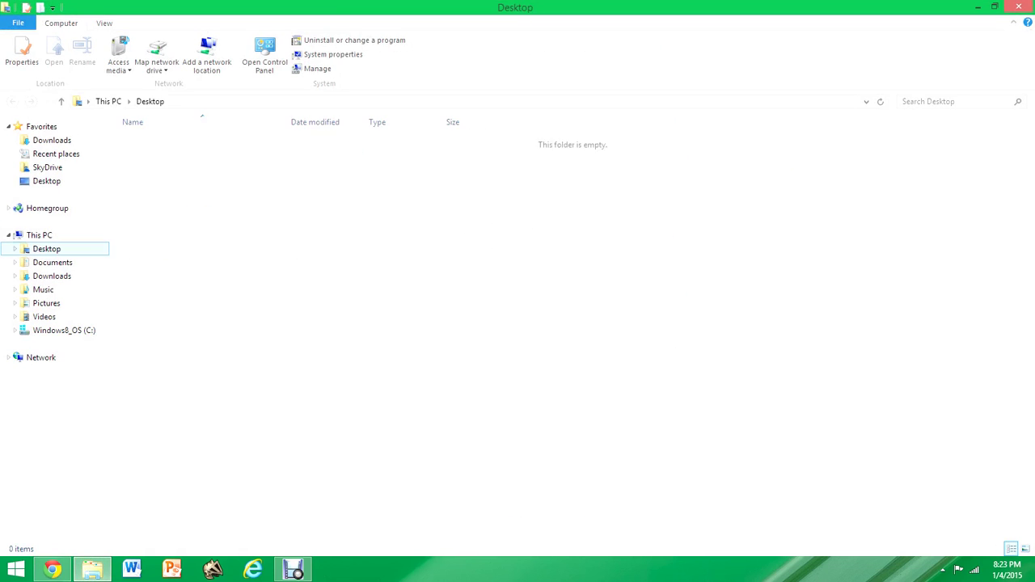
pyautogui.click(43, 289)
pyautogui.click(52, 262)
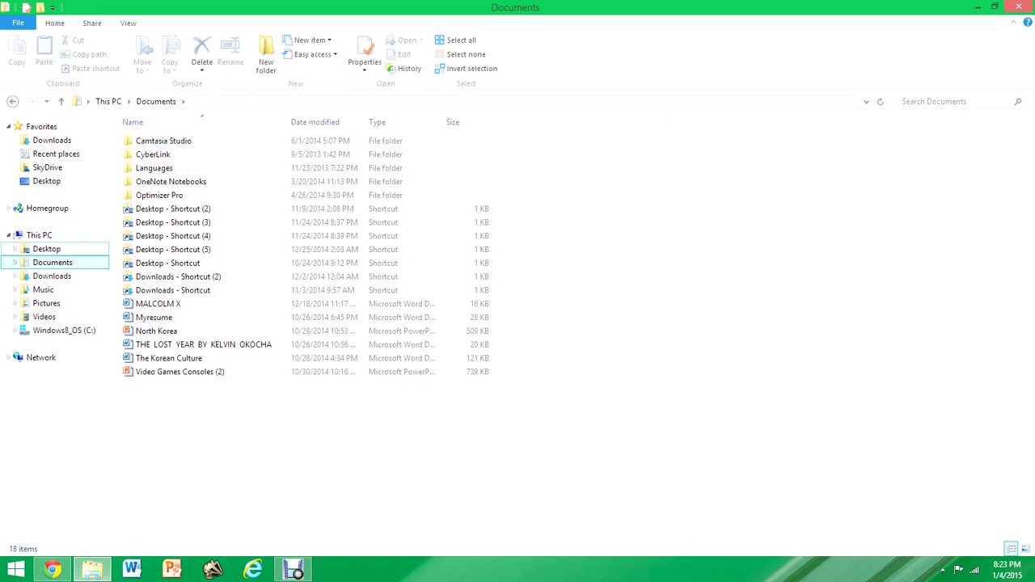
pyautogui.click(46, 249)
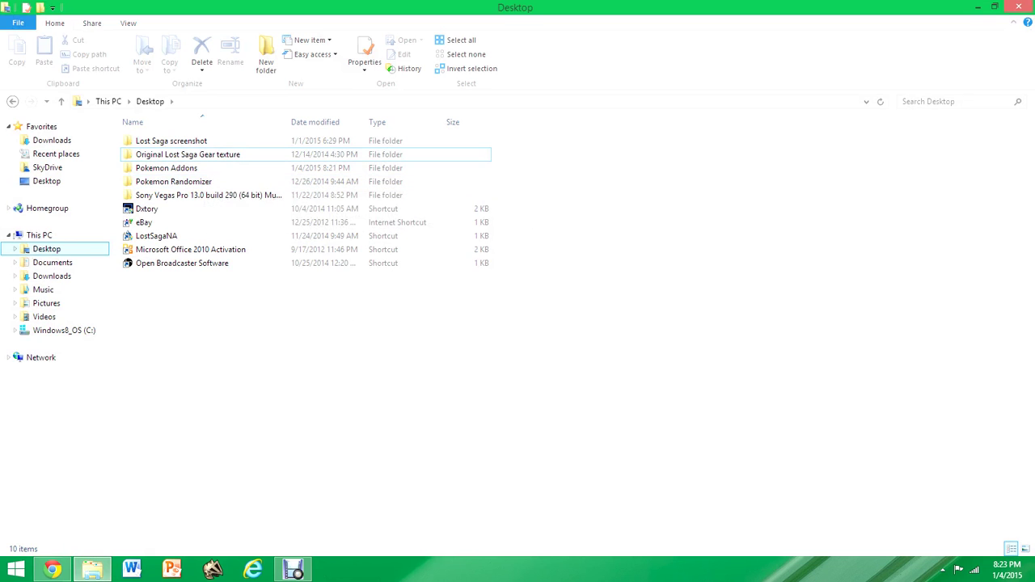
pyautogui.doubleClick(166, 168)
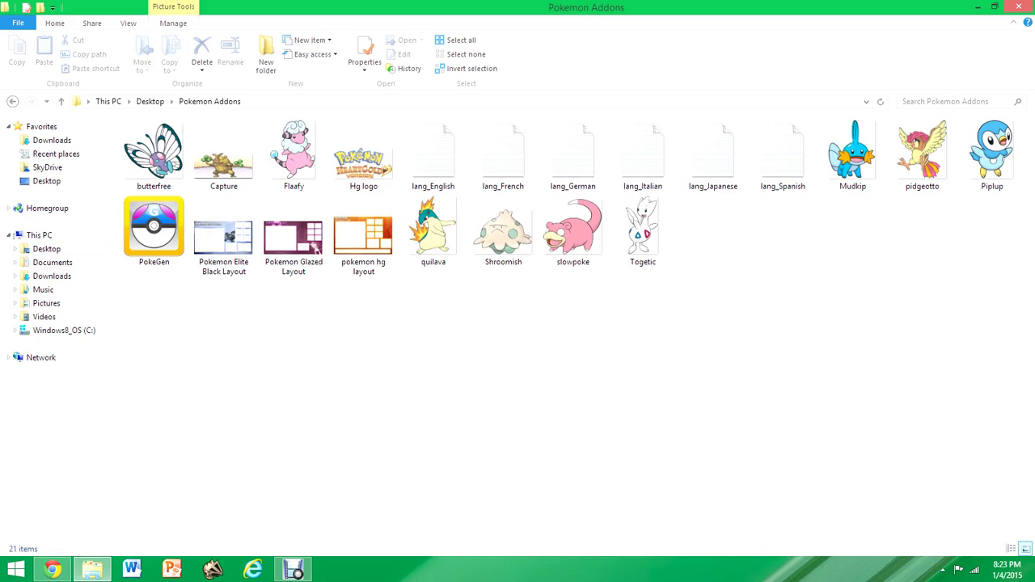
pyautogui.click(12, 101)
pyautogui.doubleClick(173, 181)
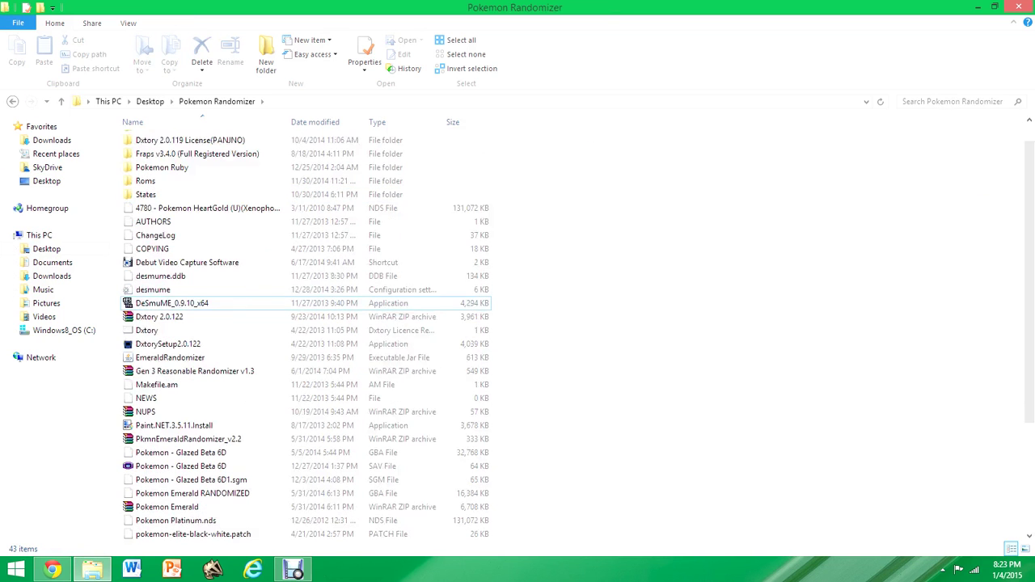
# - Find the DeSmuME_0.9.10_x64 application in the Pokemon Randomizer folder and launch it
pyautogui.scroll(-4, 284, 404)
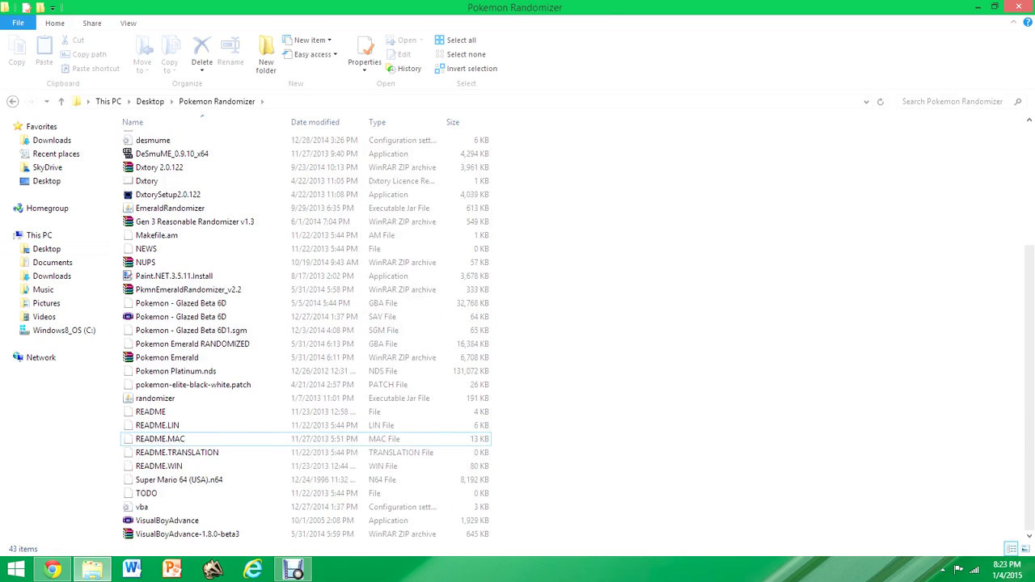
pyautogui.scroll(1, 242, 449)
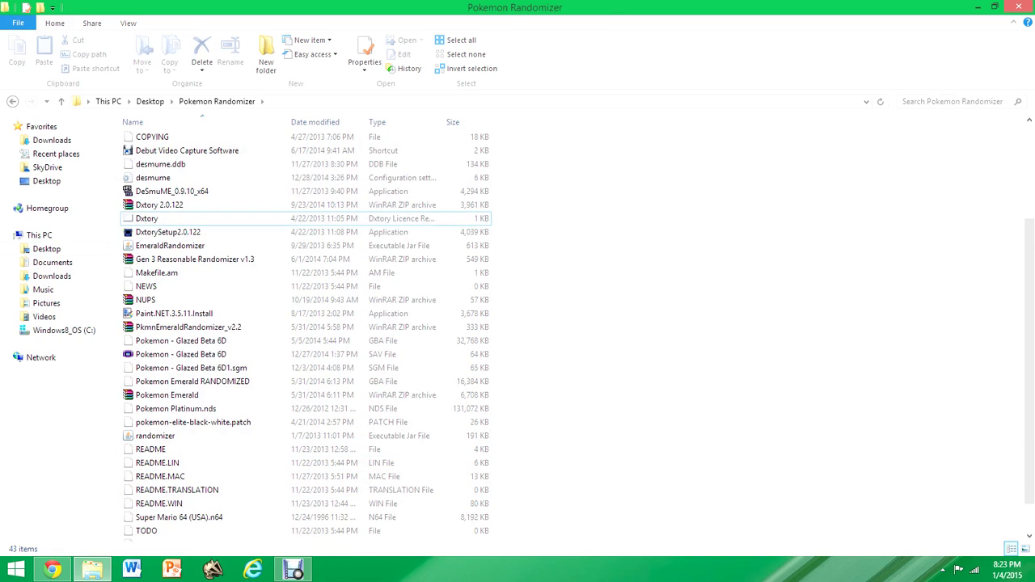
pyautogui.click(171, 191)
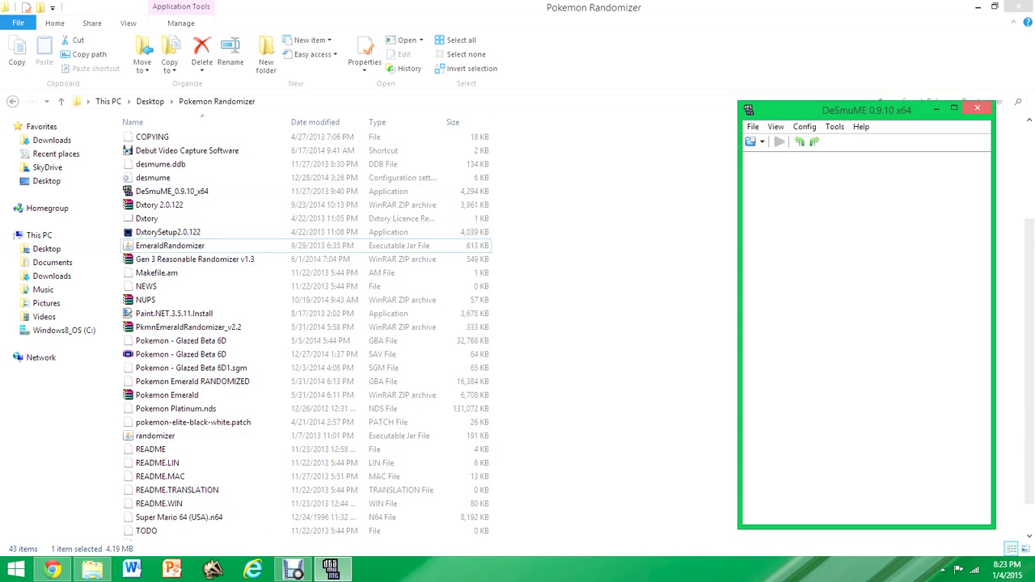
# - Load the ROM file "4780 - Pokemon HeartGold (U)(Xenophobia).nds" in DeSmuME
pyautogui.click(753, 126)
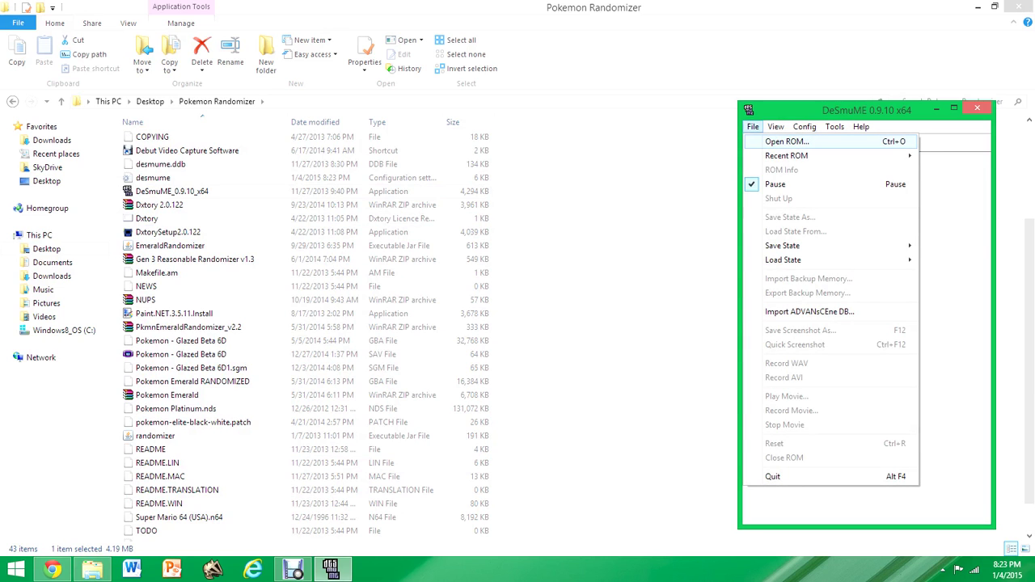
pyautogui.click(787, 141)
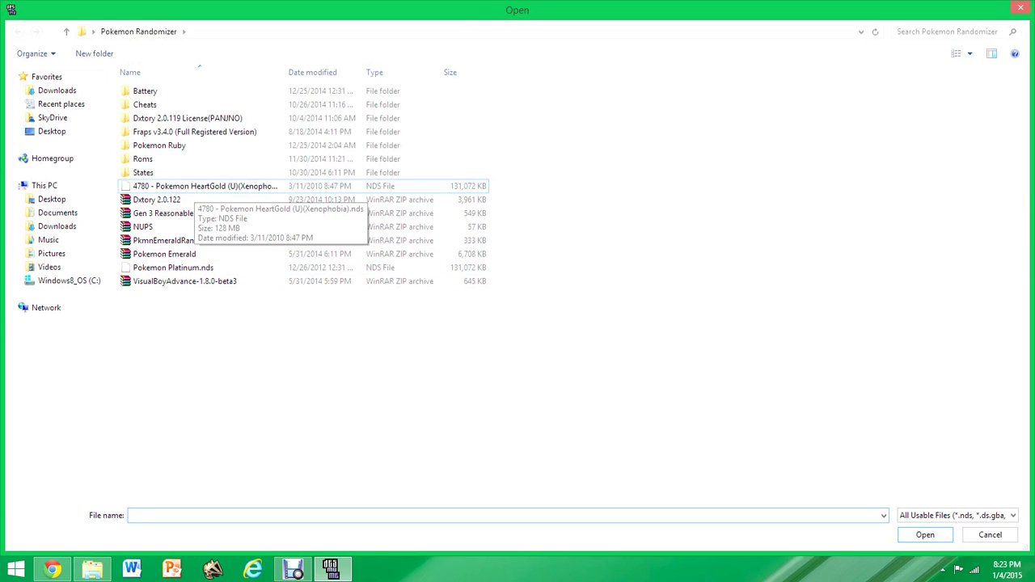
pyautogui.doubleClick(198, 188)
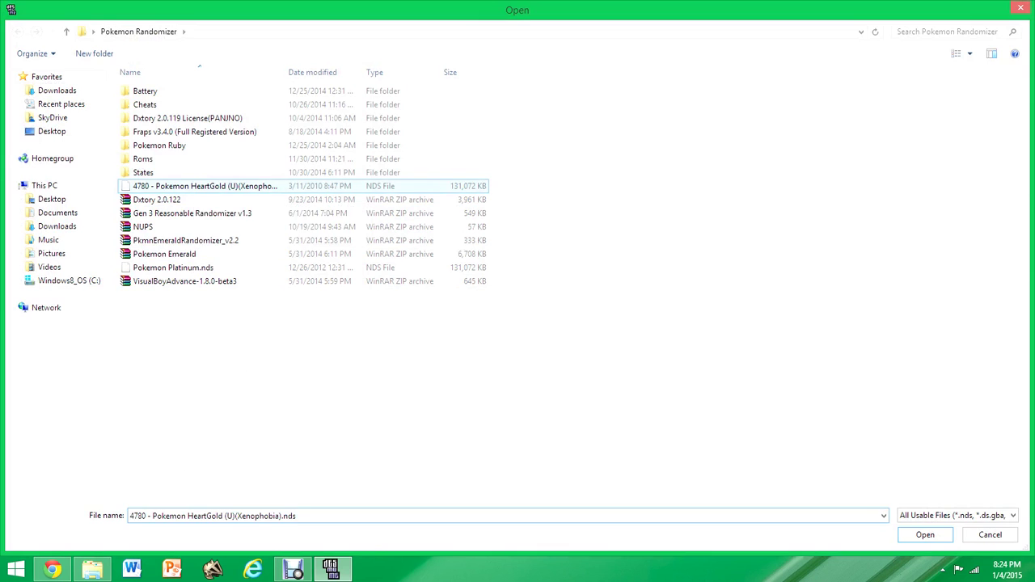
# - Move the emulator window slightly up and left, skip the game's intro and continue the saved game
pyautogui.moveTo(809, 109); pyautogui.dragTo(790, 87)
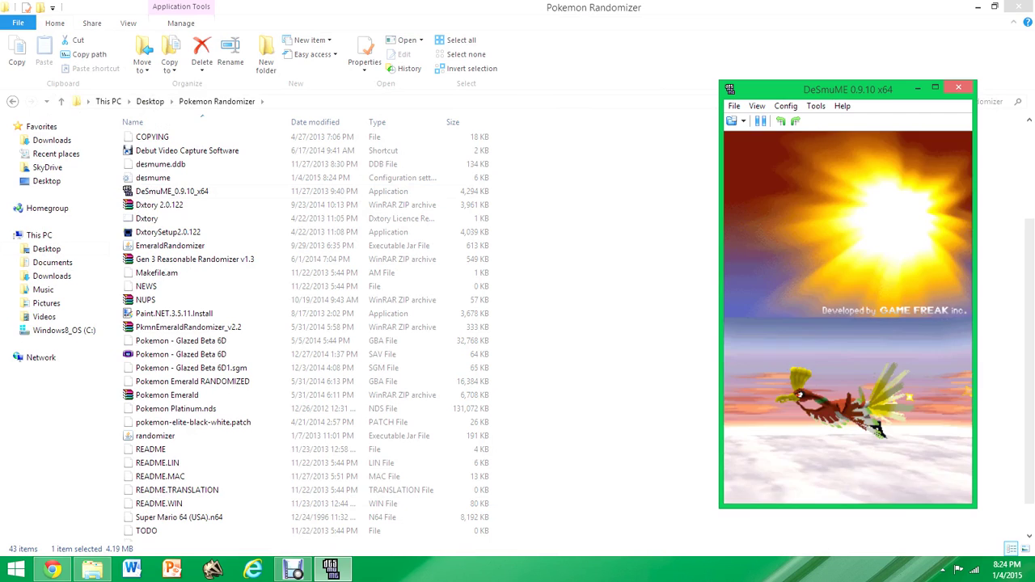
pyautogui.press('x')
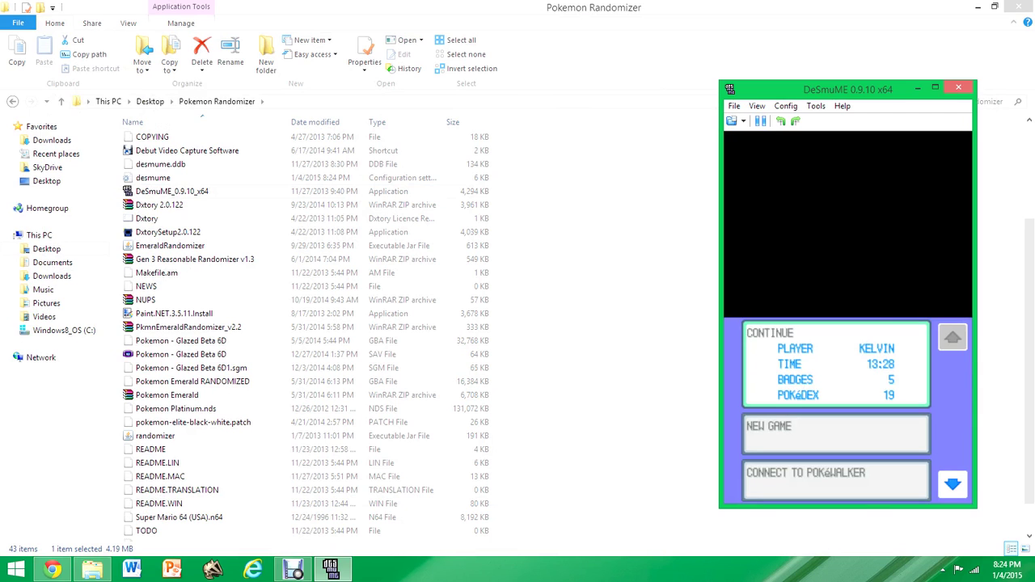
pyautogui.press('x')
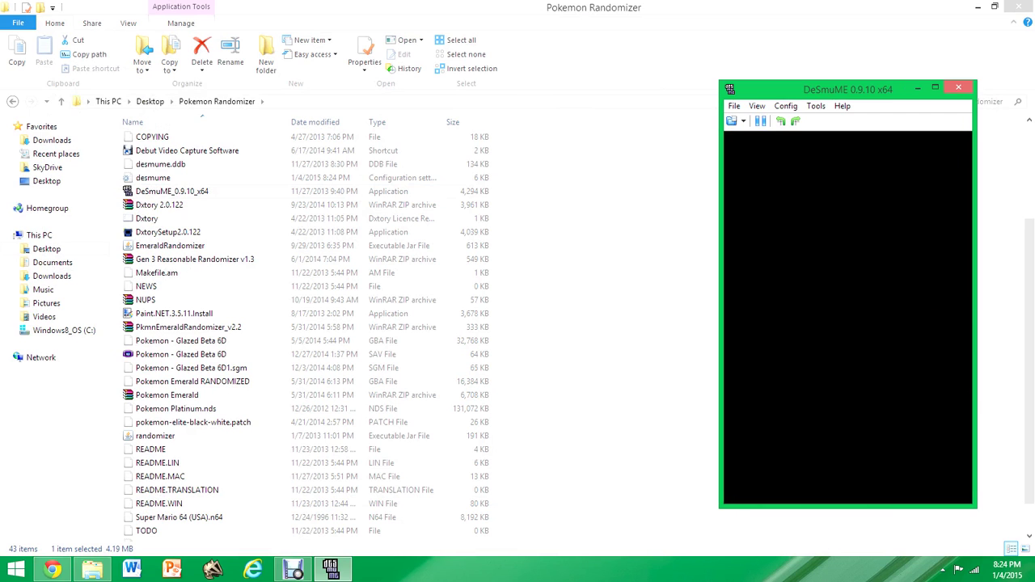